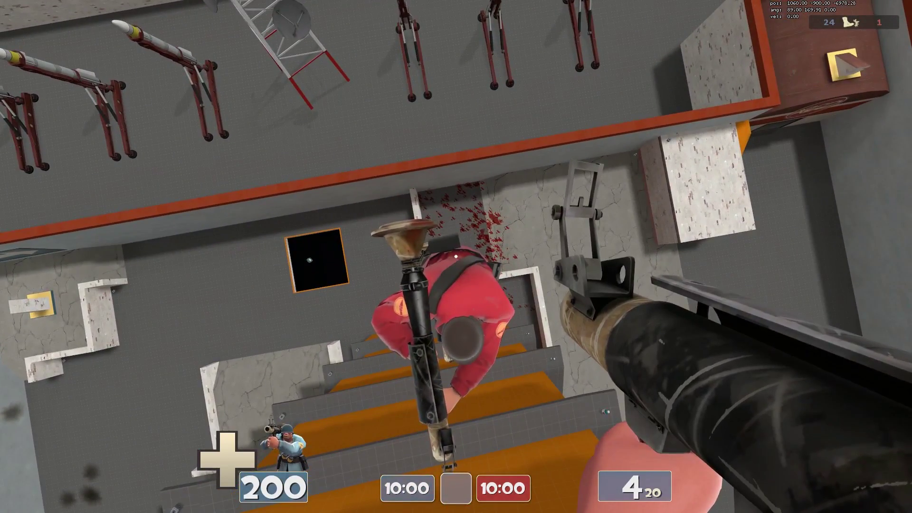
Fire the rocket launcher downward to launch onto the red soldier stack for a Mantreads stomp kill
left_click(456, 256)
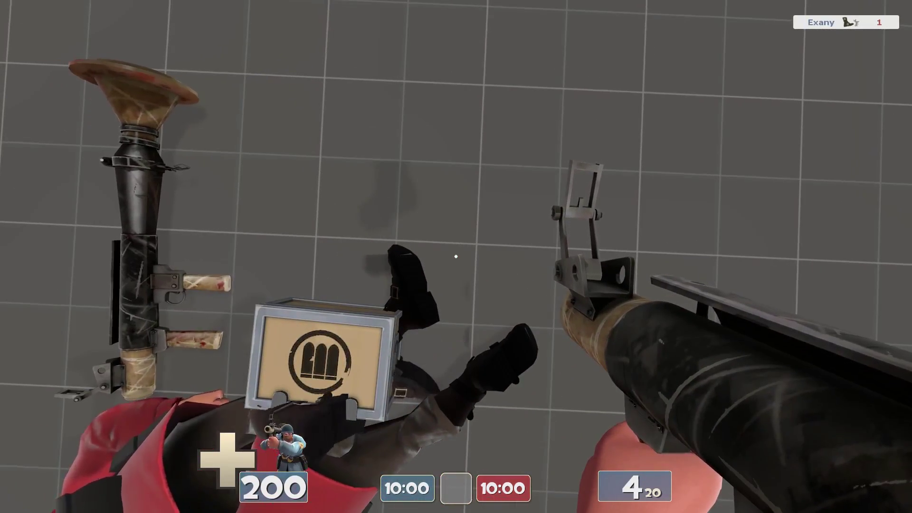
Check the scoreboard for one kill and 200 damage, then hide it and resume play
key("Tab")
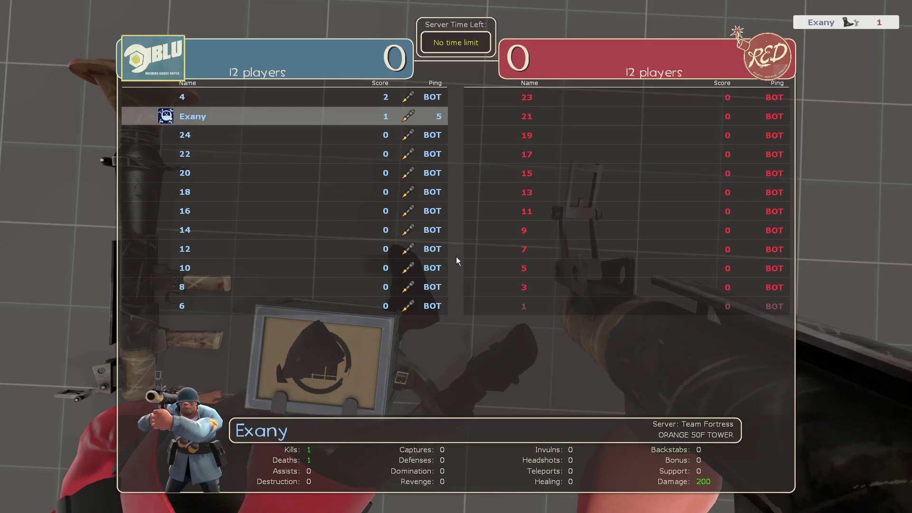
key("Tab")
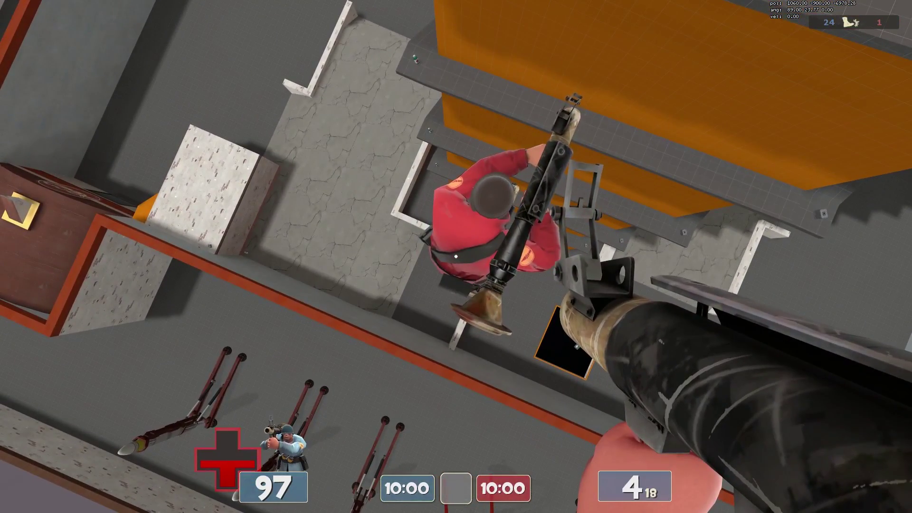
Read the console damage log ending '24 killed 1 with mantreads', then resume play
key("grave")
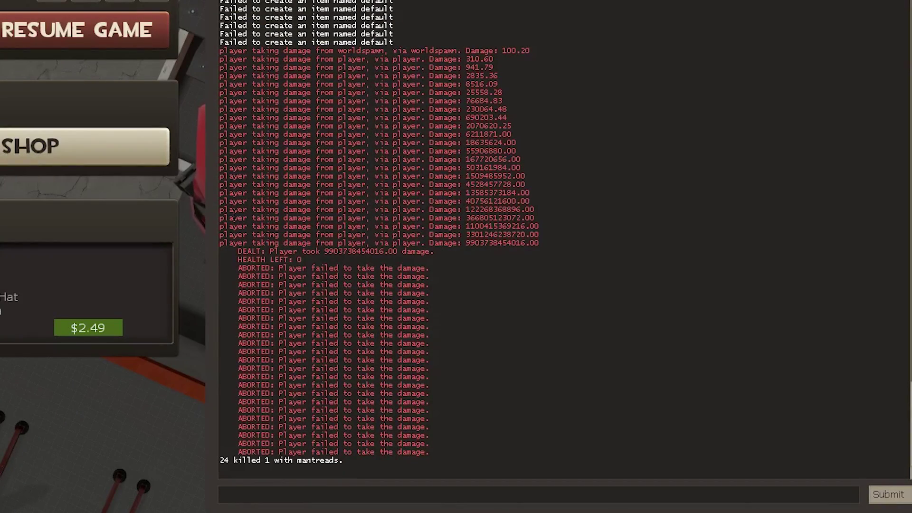
key("Escape")
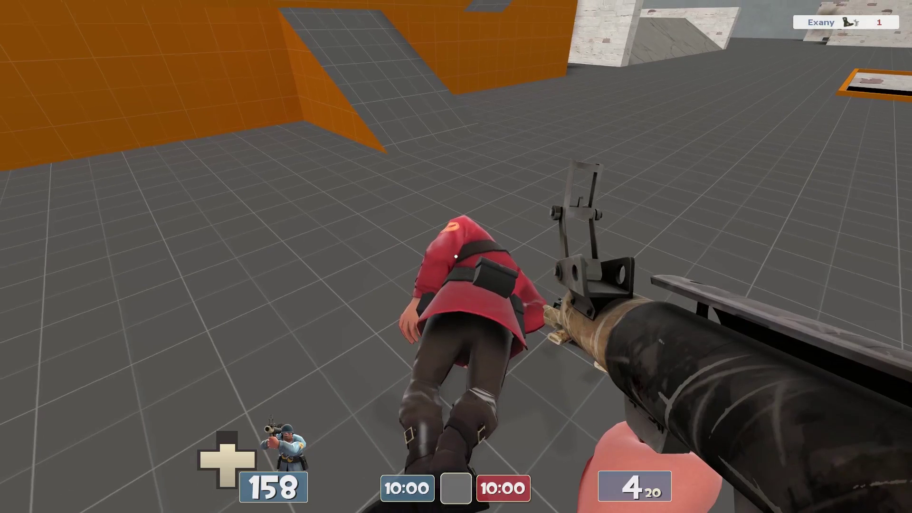
Walk up the staircase toward the blue block, stomp again, and show the new console damage log
key("grave")
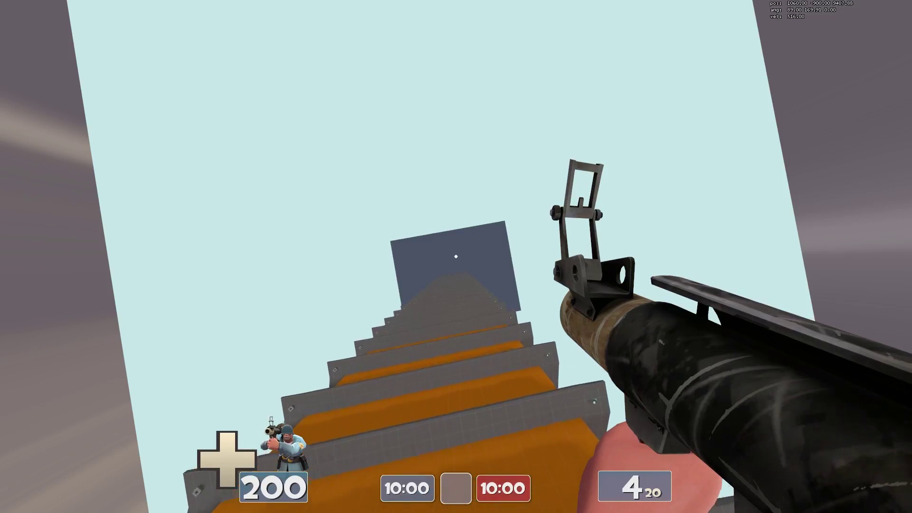
key("w")
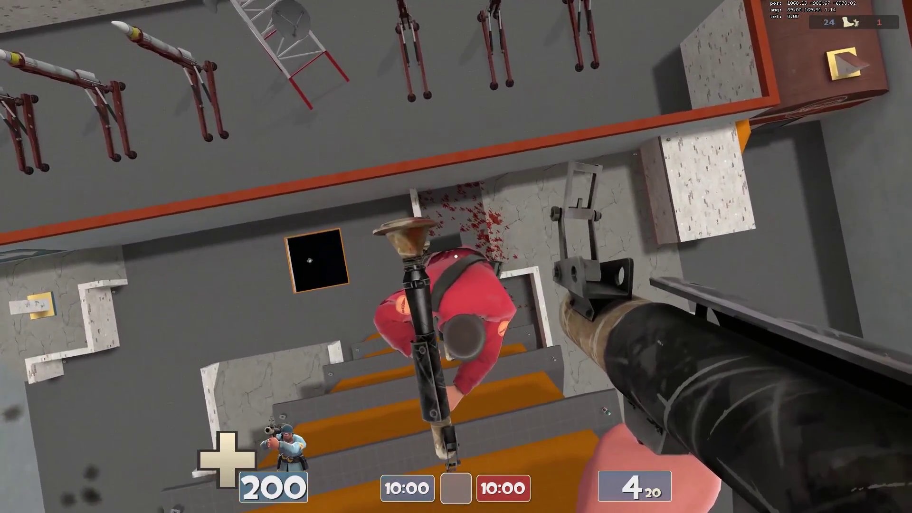
key("grave")
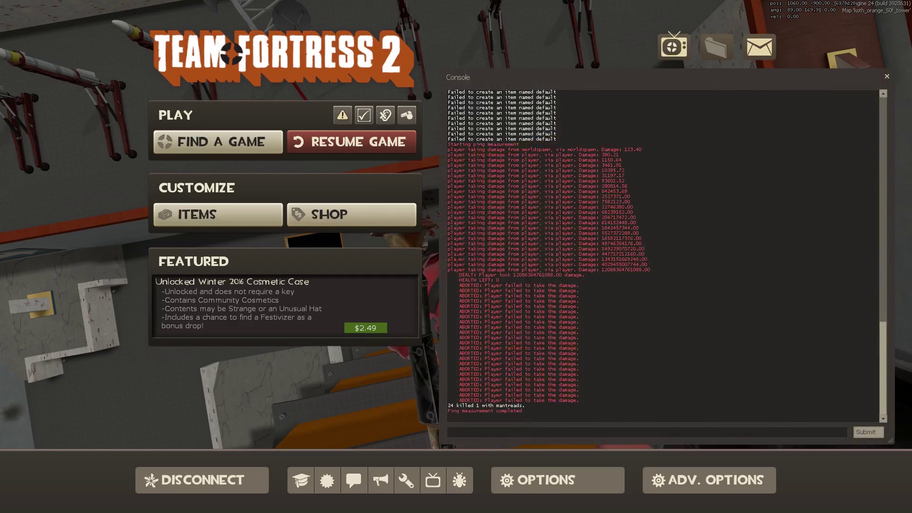